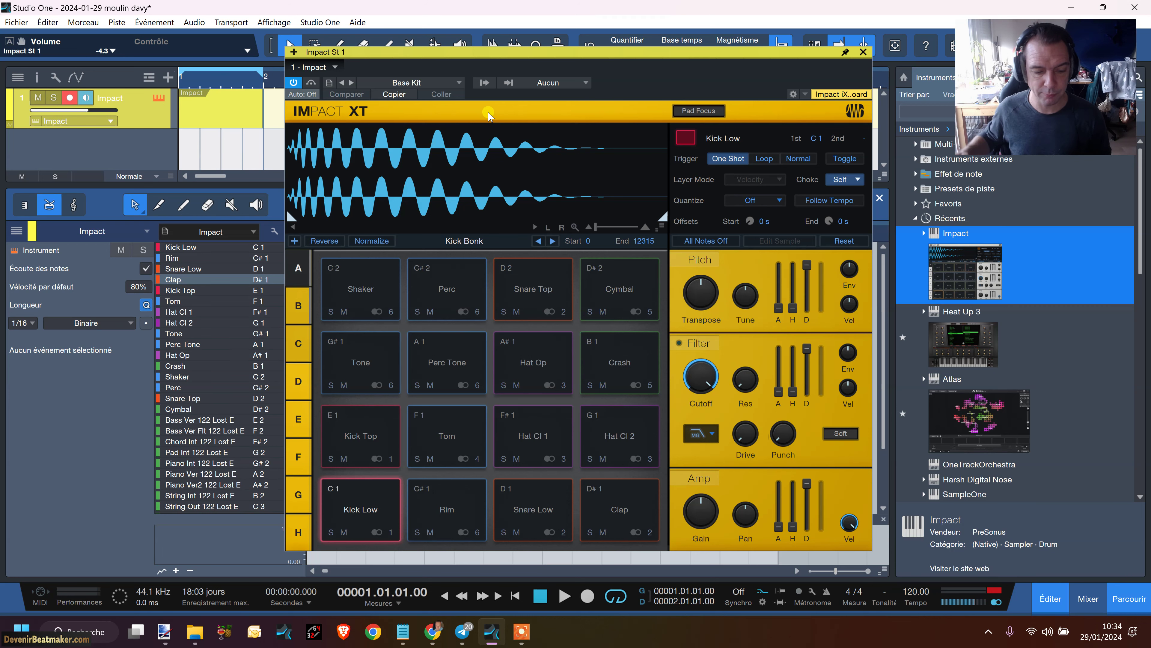
# - Move the Impact XT instrument window aside and close it
pyautogui.moveTo(678, 74)
pyautogui.mouseDown()
pyautogui.moveTo(639, 79)
pyautogui.moveTo(672, 81)
pyautogui.mouseUp()
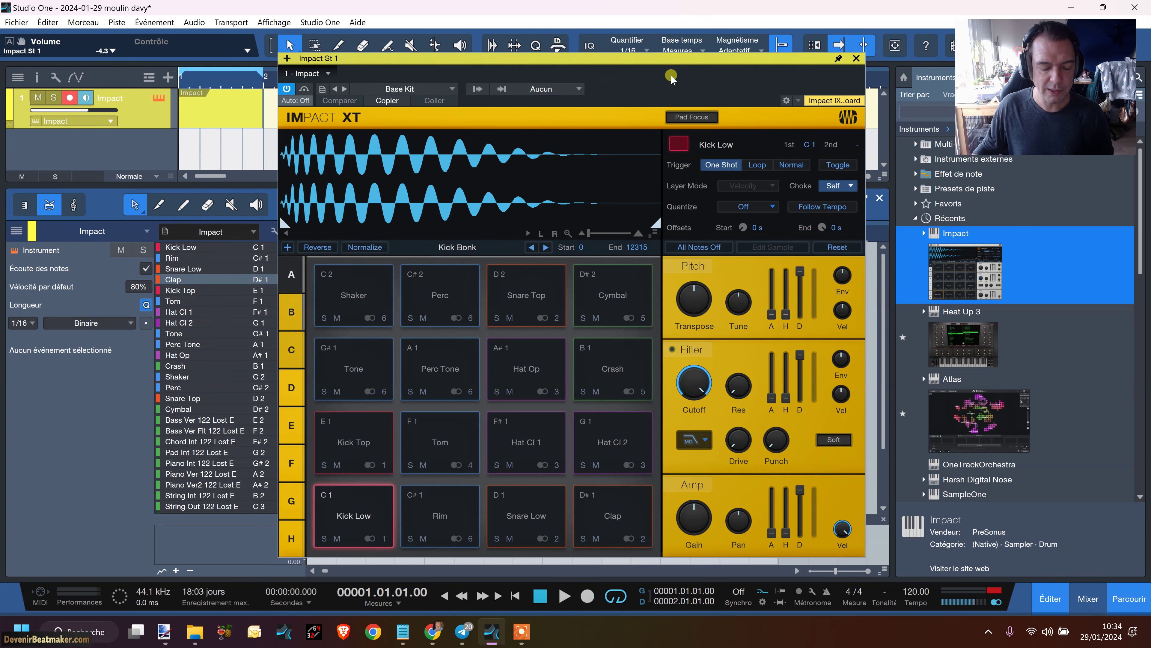
pyautogui.click(857, 59)
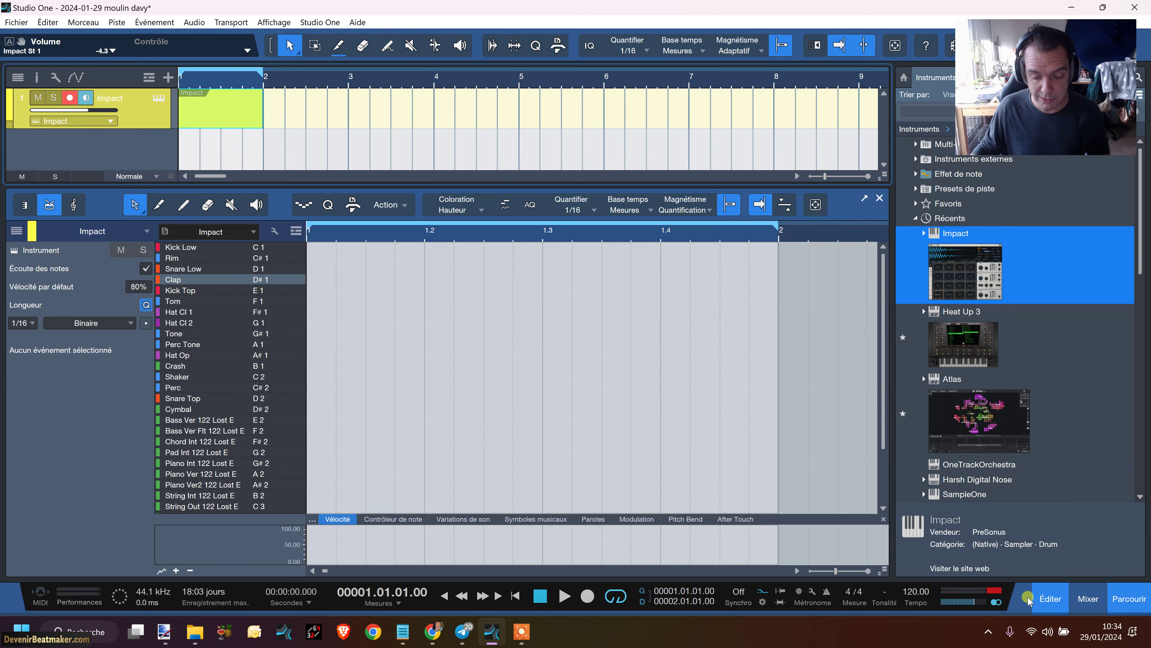
pyautogui.click(918, 589)
pyautogui.click(907, 572)
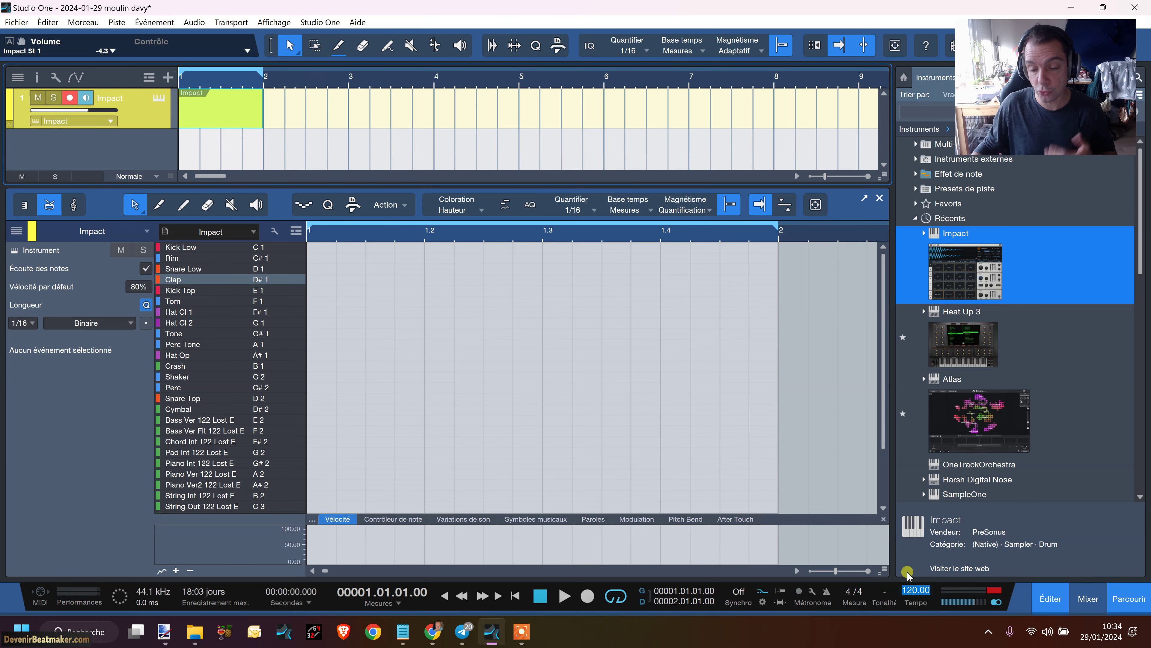
pyautogui.click(797, 586)
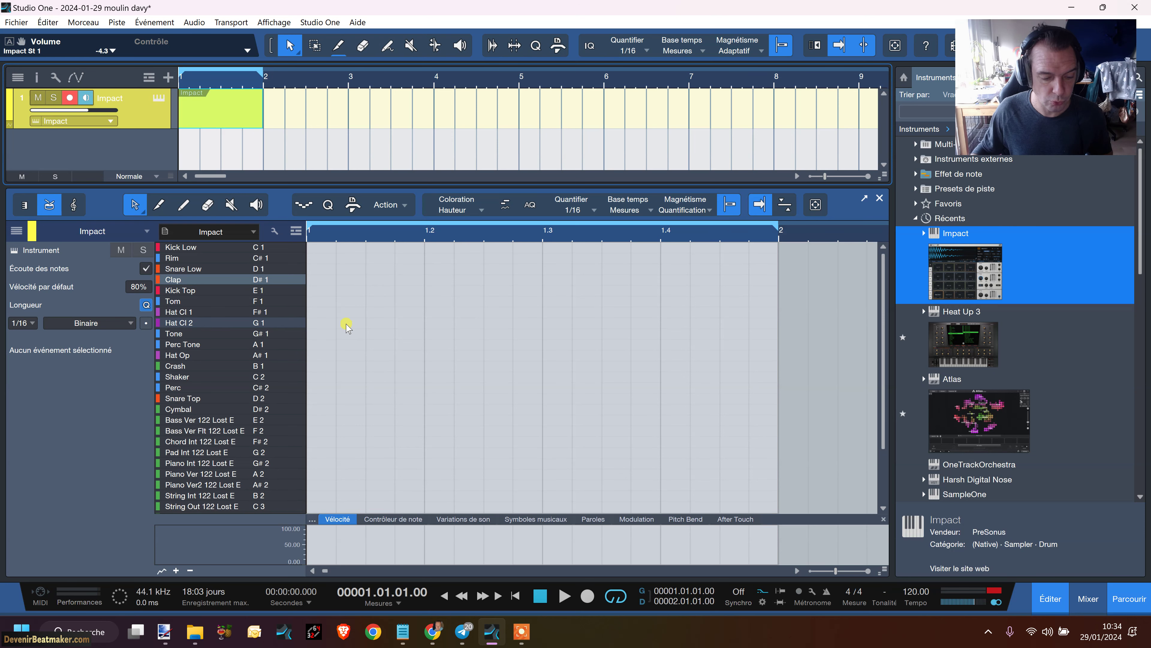
# - Show the Impact clip in the piano view, then return the editor to the drum view
pyautogui.click(26, 208)
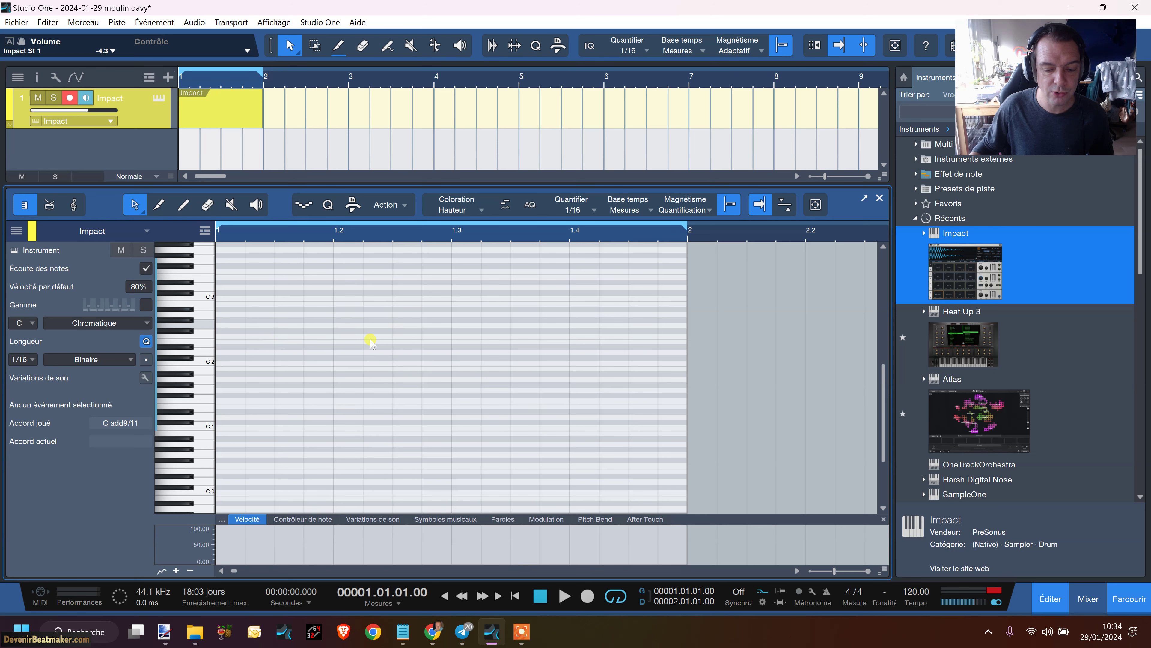
pyautogui.click(49, 207)
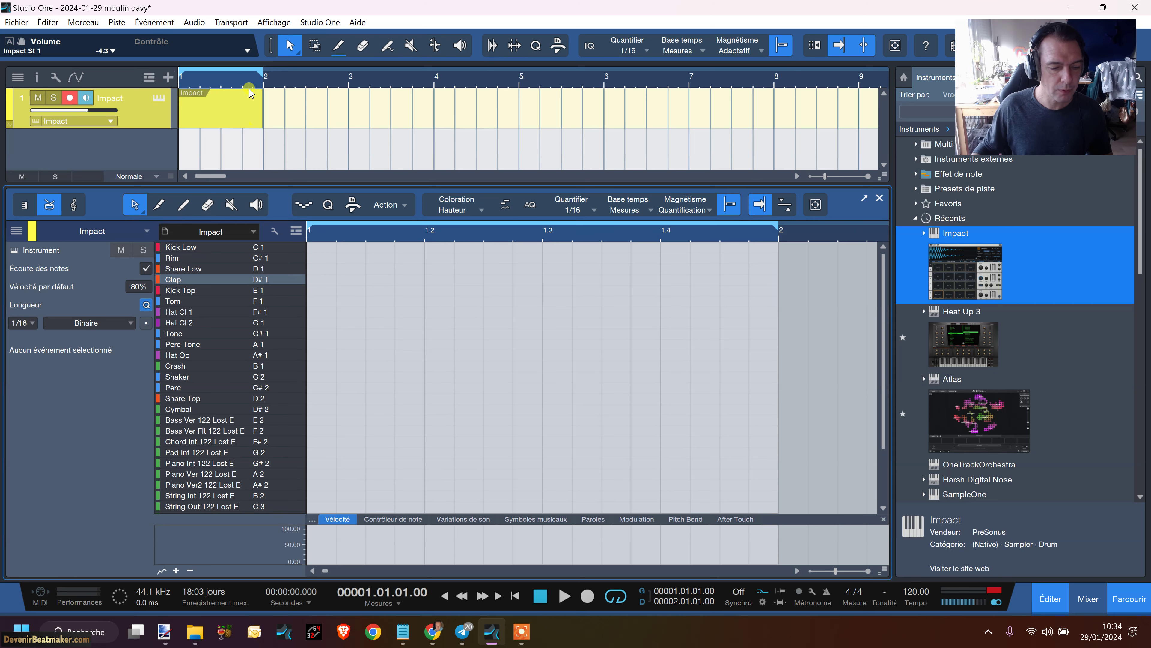
# - Switch the loop over bar 1 off and back on, keeping its end at bar 2
pyautogui.moveTo(262, 68); pyautogui.dragTo(264, 63)
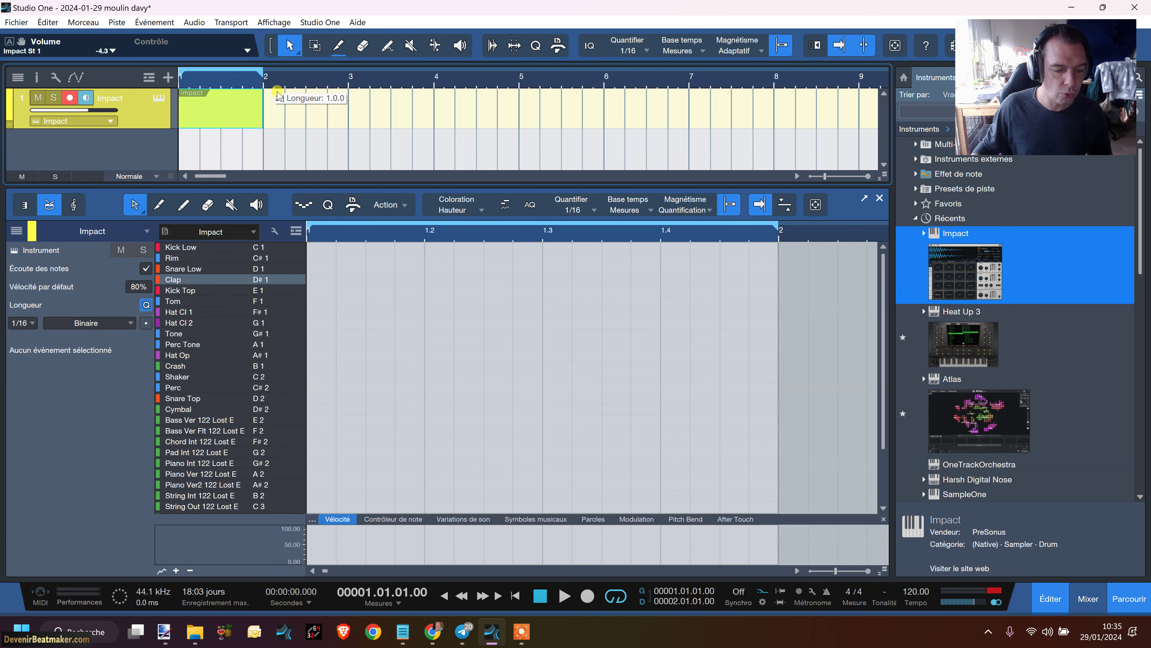
pyautogui.click(615, 596)
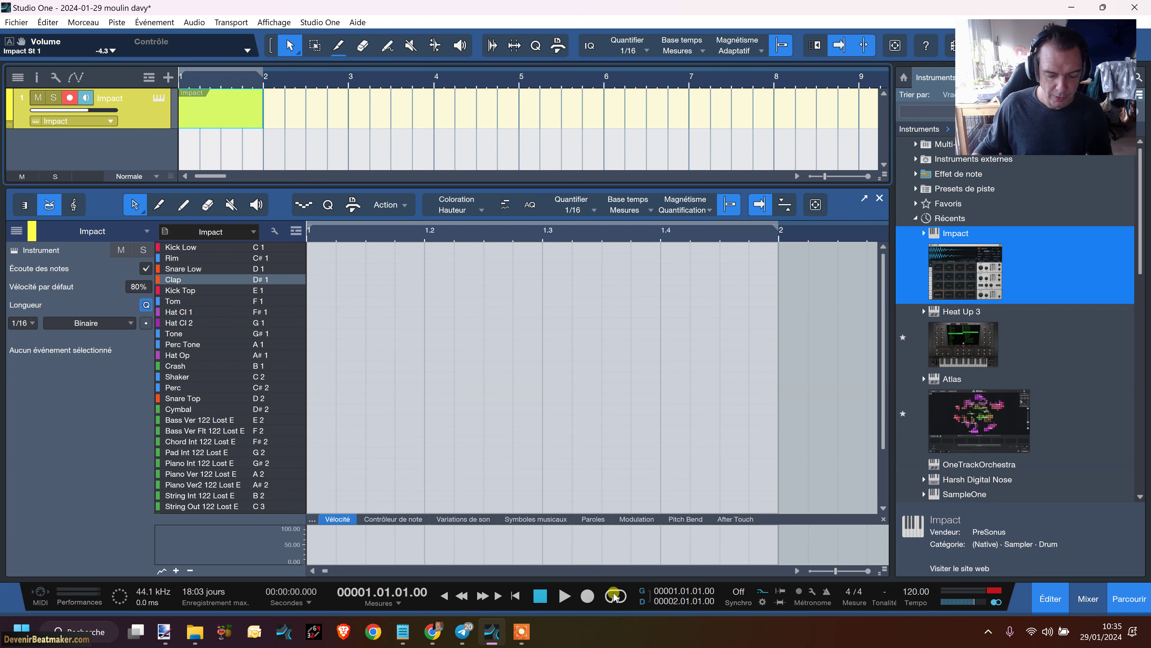
pyautogui.click(615, 597)
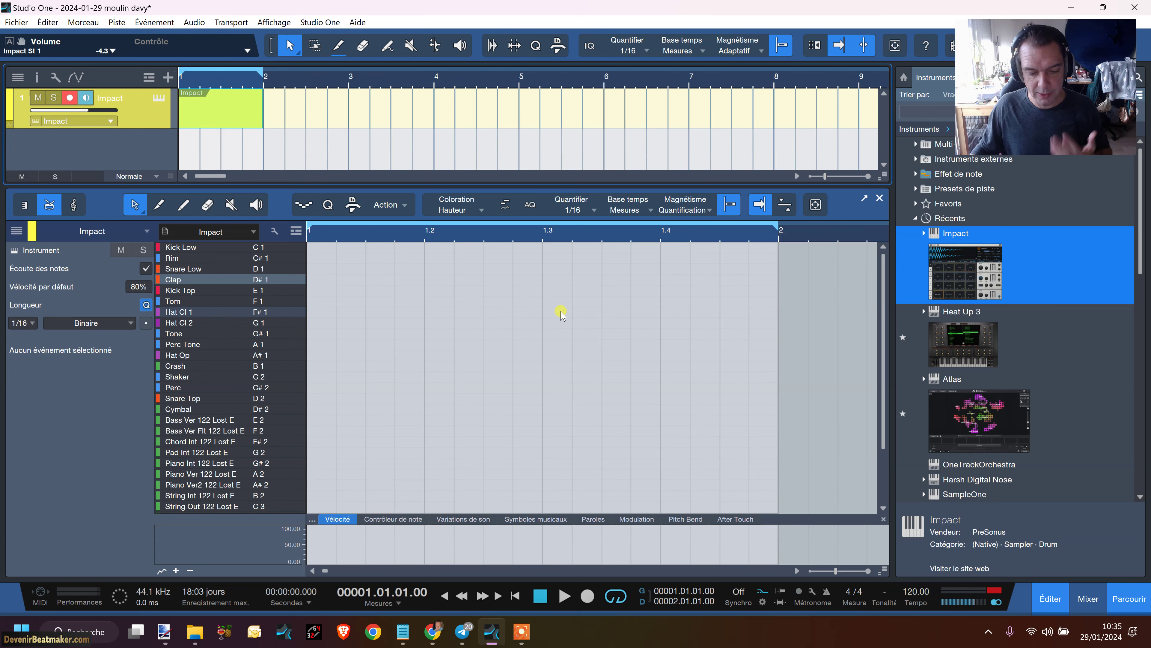
# - Place Kick Low hits on beats 1, 1.2, 1.3 and 1.4 of the bar and play the loop back
pyautogui.doubleClick(310, 247)
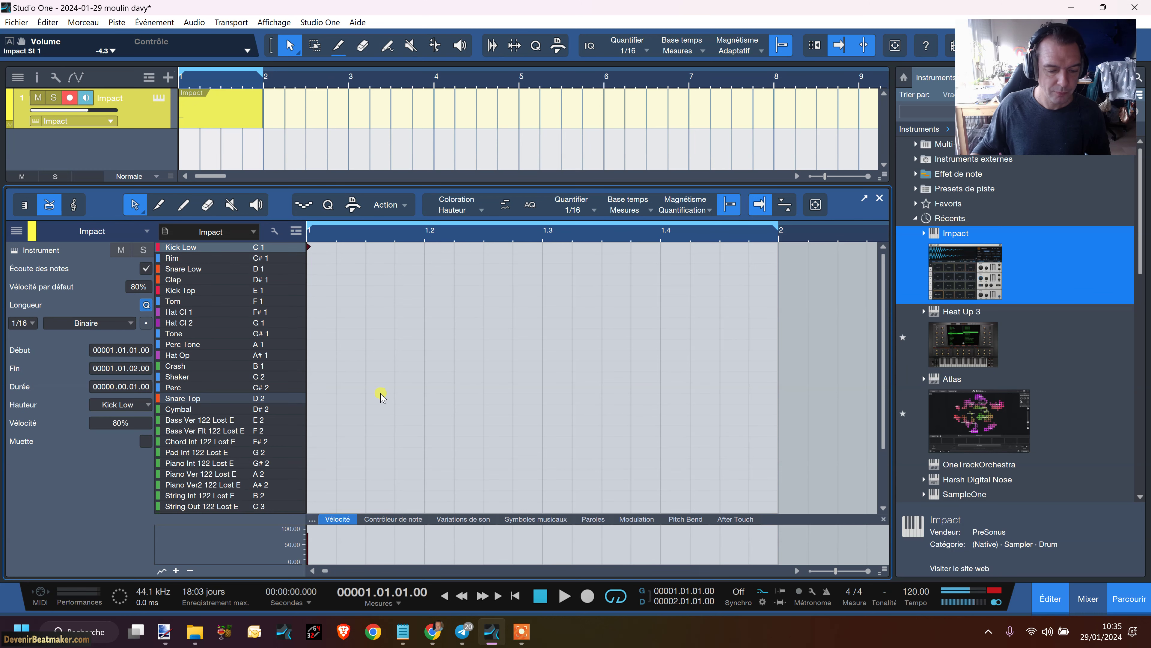
pyautogui.doubleClick(424, 247)
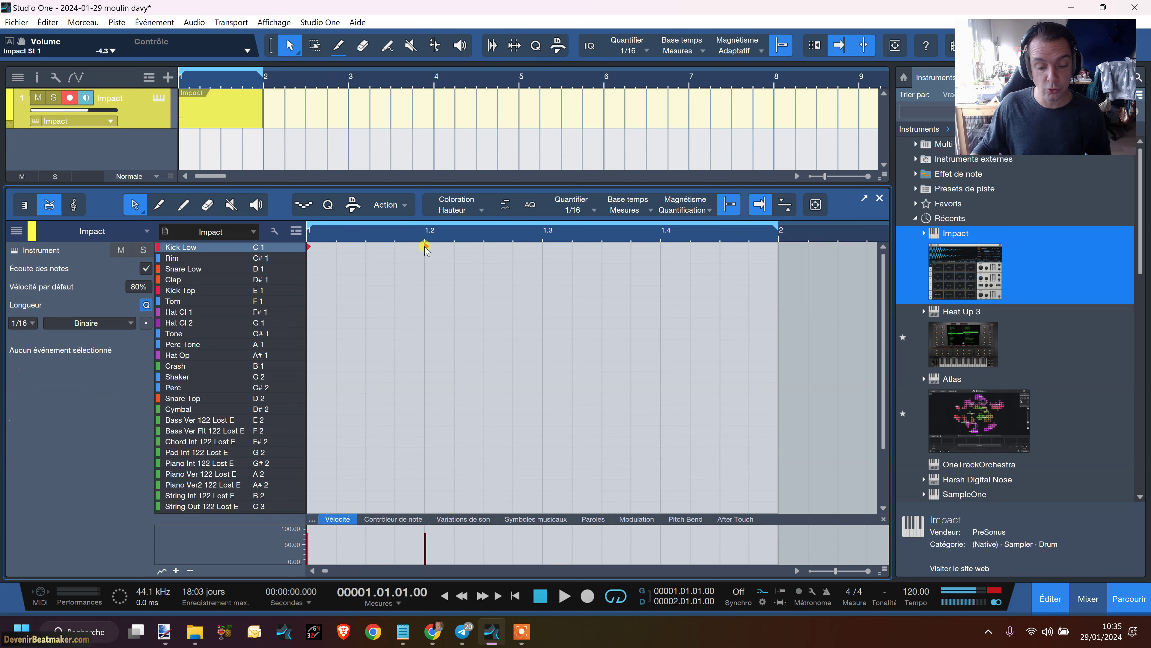
pyautogui.doubleClick(543, 247)
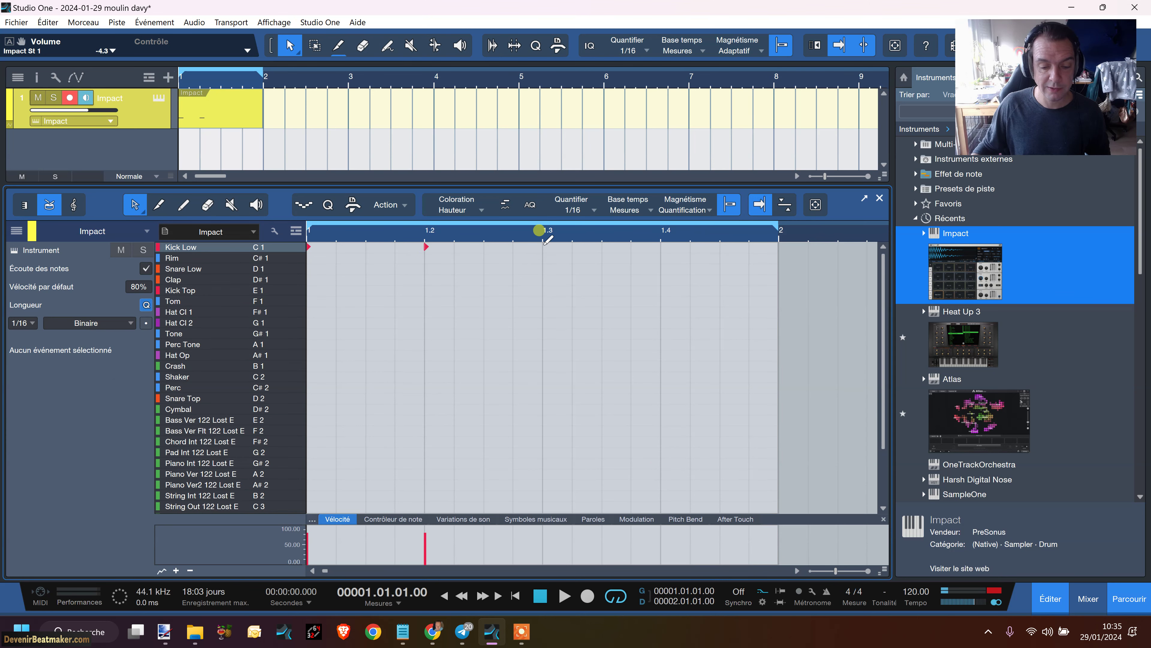
pyautogui.click(662, 249)
pyautogui.doubleClick(662, 247)
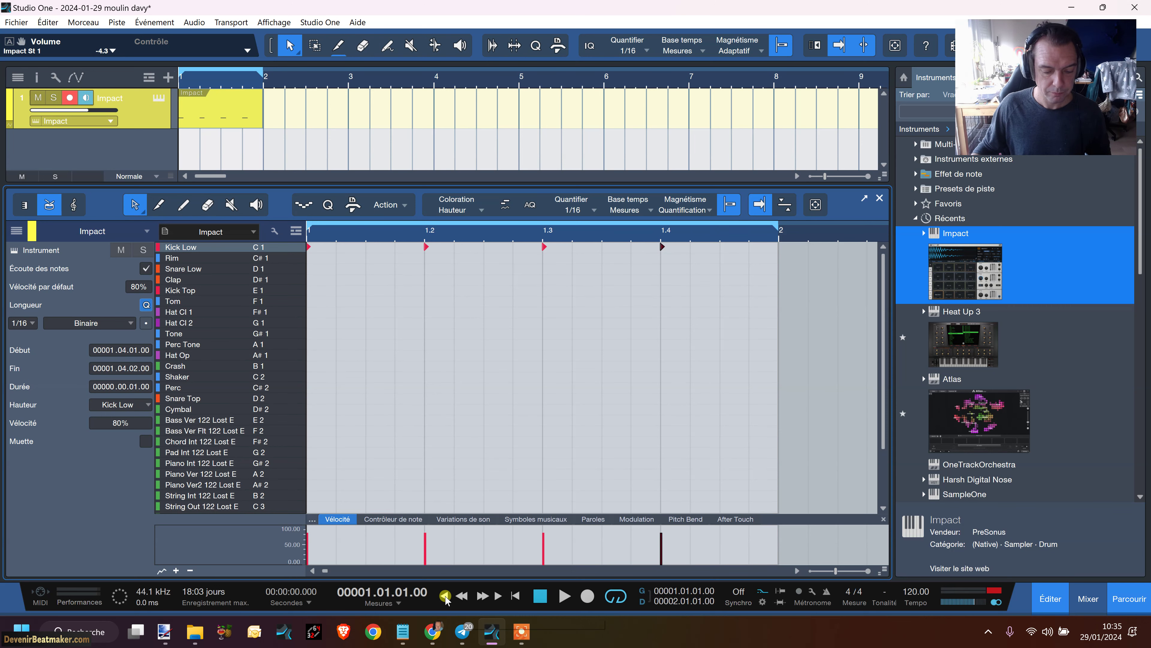
pyautogui.click(565, 596)
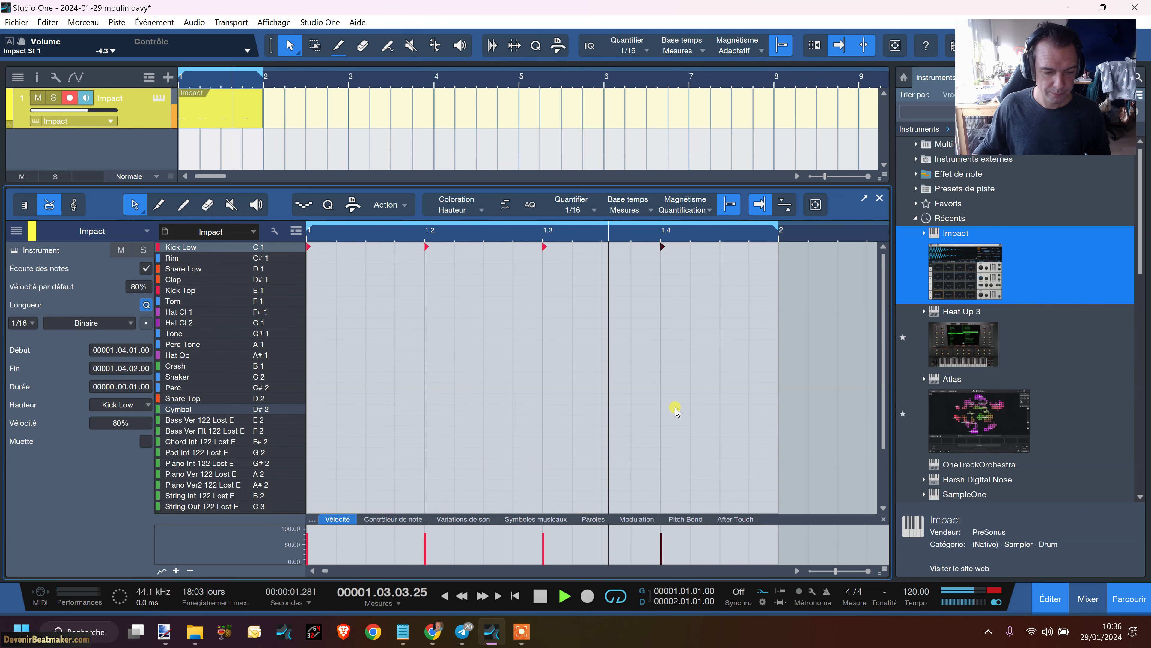
pyautogui.click(541, 595)
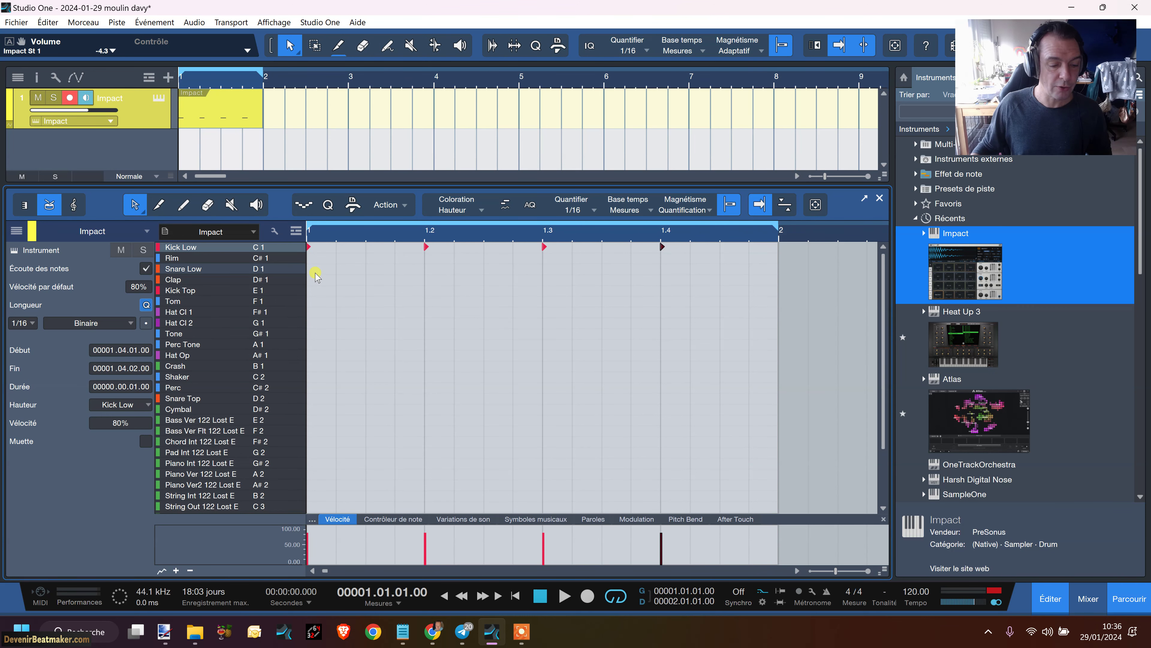
# - Audition Snare Low and Clap, add Clap hits on beats 1.2 and 1.4, and play the loop back
pyautogui.click(195, 270)
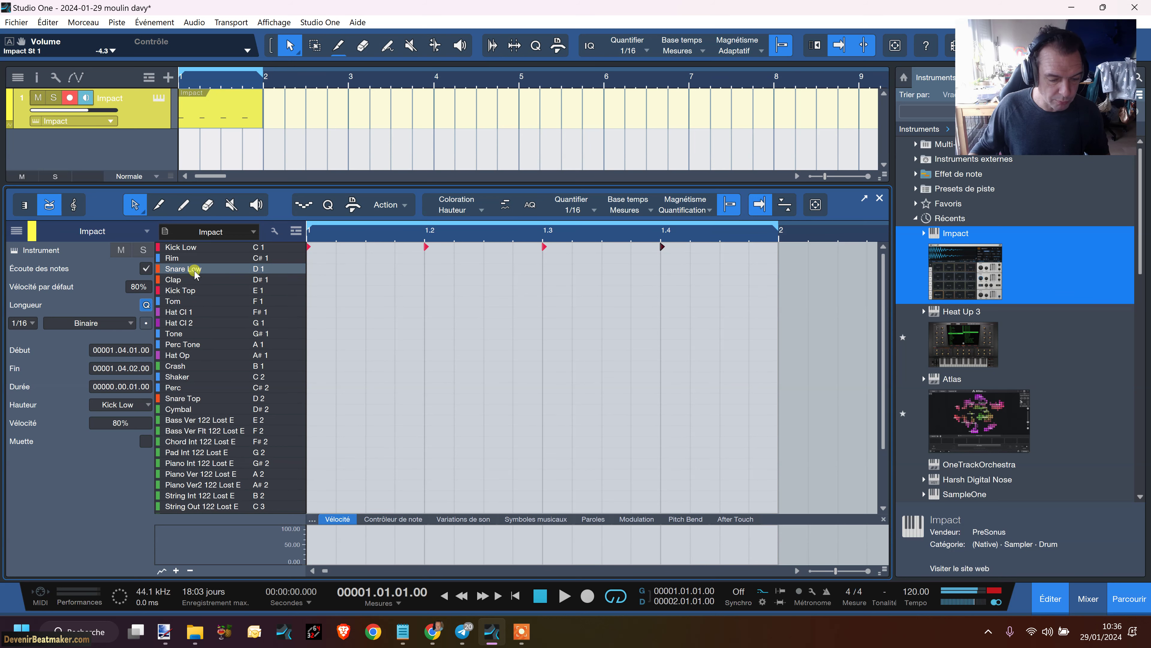
pyautogui.click(186, 279)
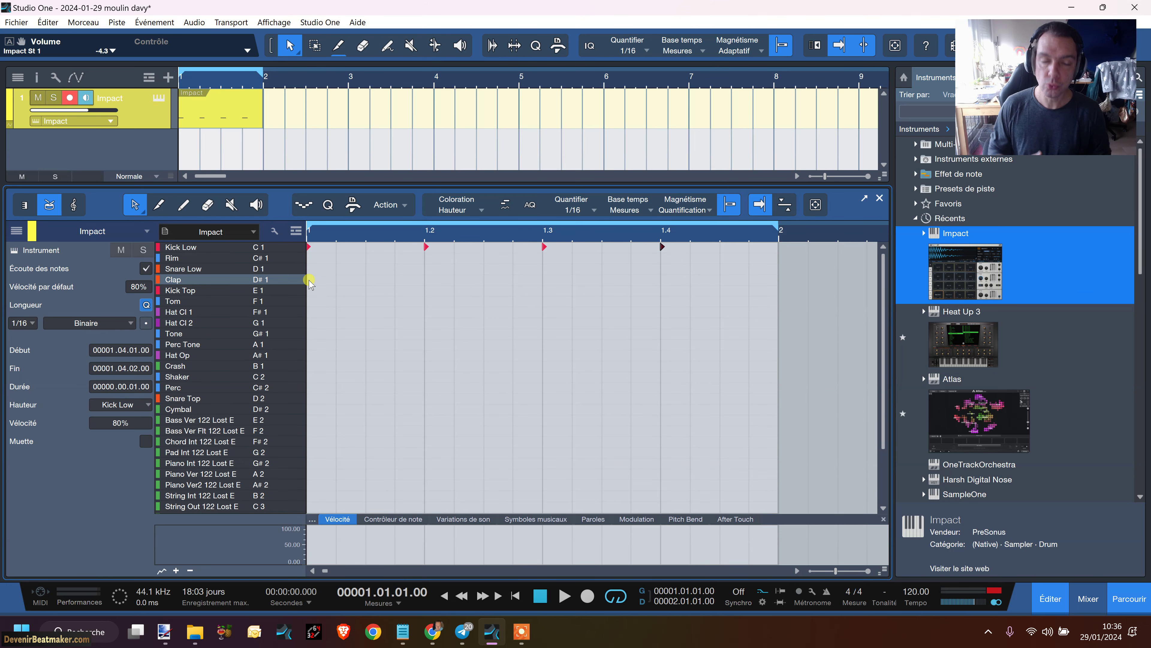
pyautogui.doubleClick(426, 277)
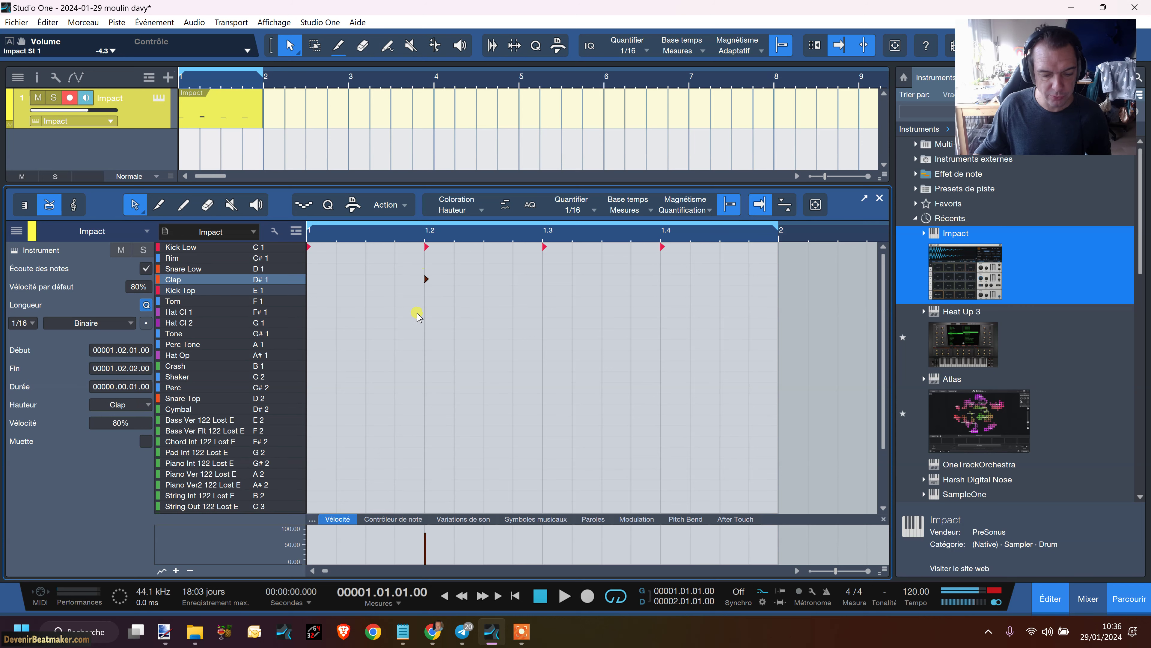
pyautogui.doubleClick(661, 279)
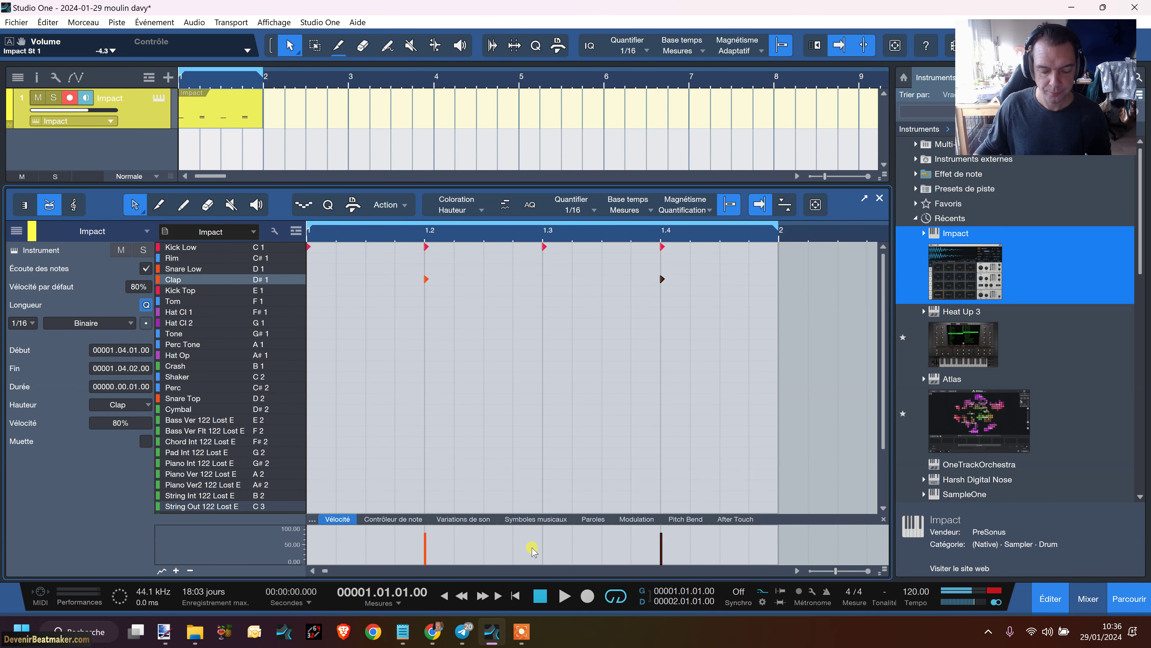
pyautogui.press('space')
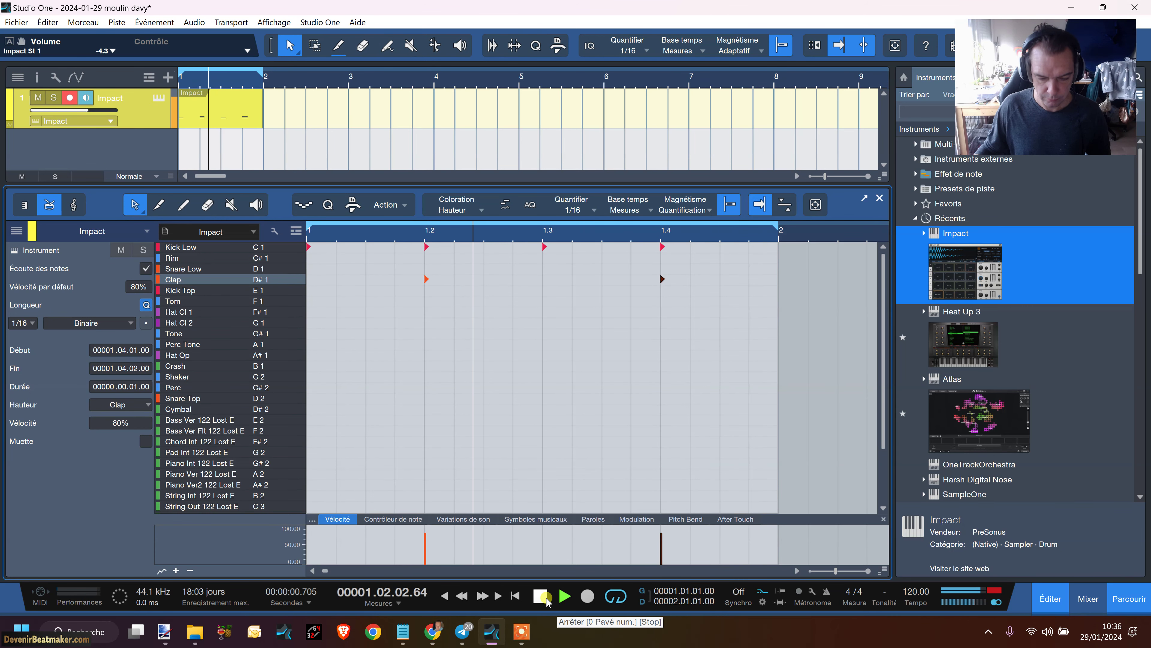
pyautogui.click(547, 599)
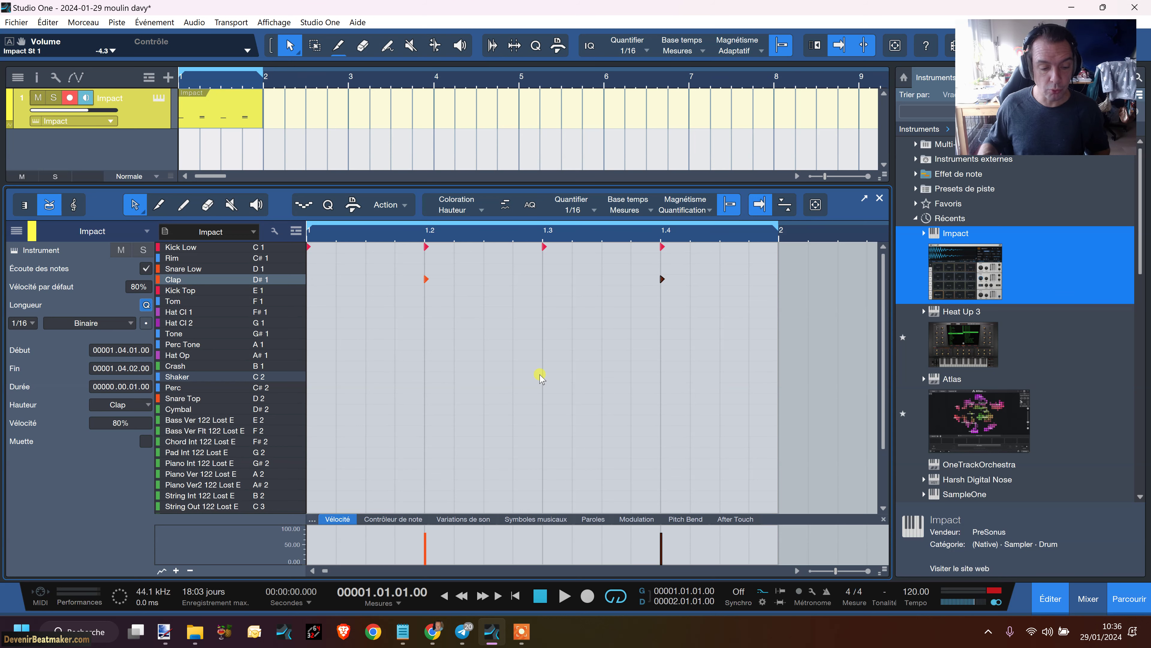
# - Fill the Hat Cl 1 lane with a hit on every sixteenth note from the start to the end of bar 1
pyautogui.click(280, 316)
pyautogui.click(311, 317)
pyautogui.click(312, 314)
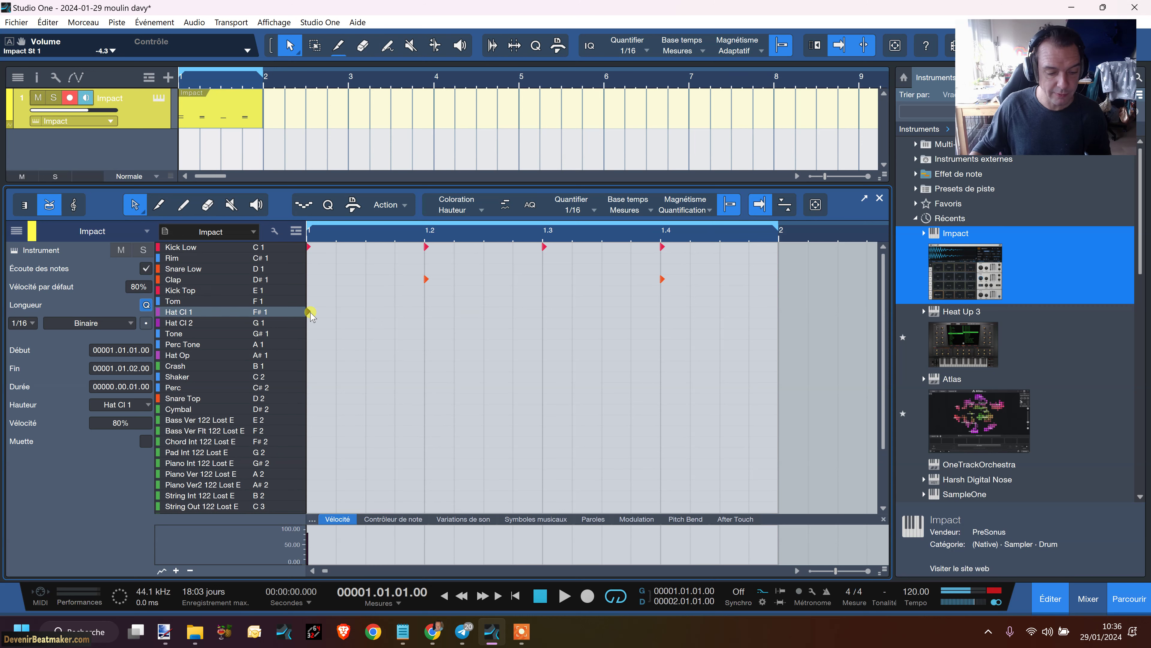
pyautogui.click(337, 312)
pyautogui.click(367, 312)
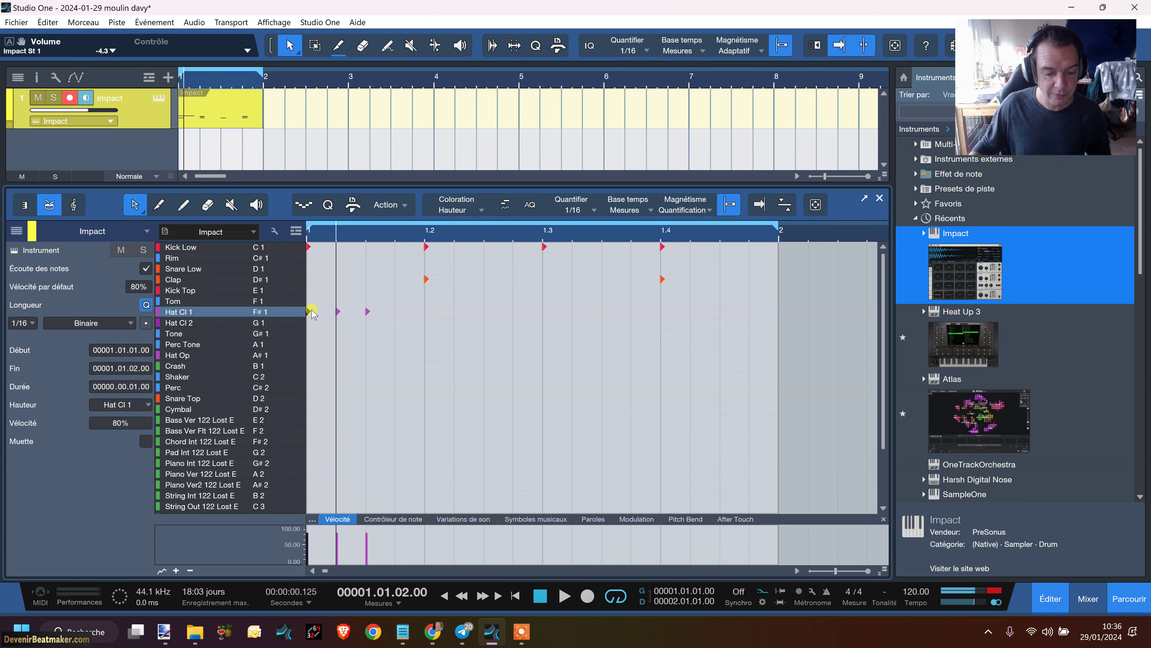
pyautogui.click(396, 313)
pyautogui.click(426, 312)
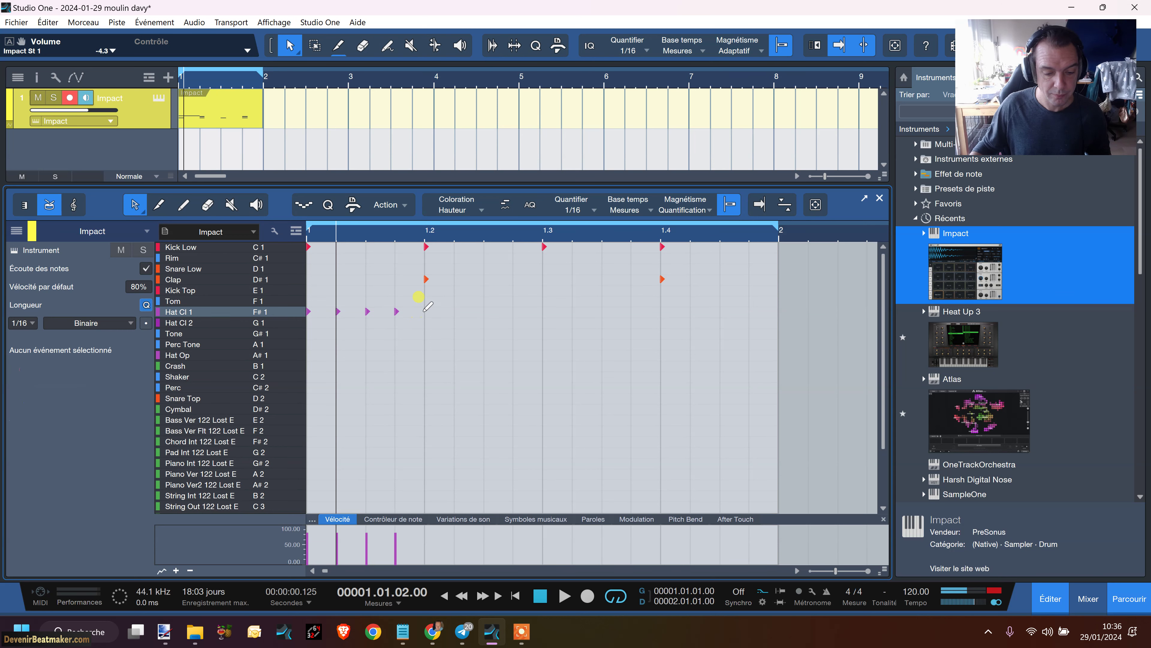
pyautogui.click(455, 312)
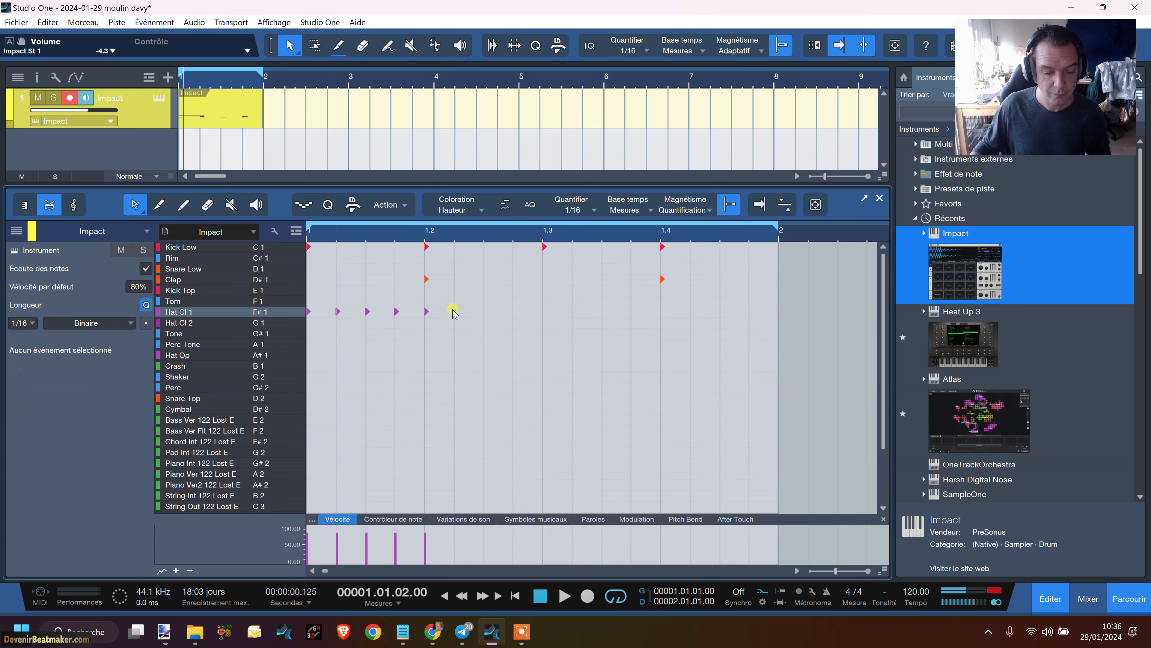
pyautogui.click(485, 312)
pyautogui.click(514, 312)
pyautogui.click(544, 312)
pyautogui.click(574, 312)
pyautogui.click(603, 312)
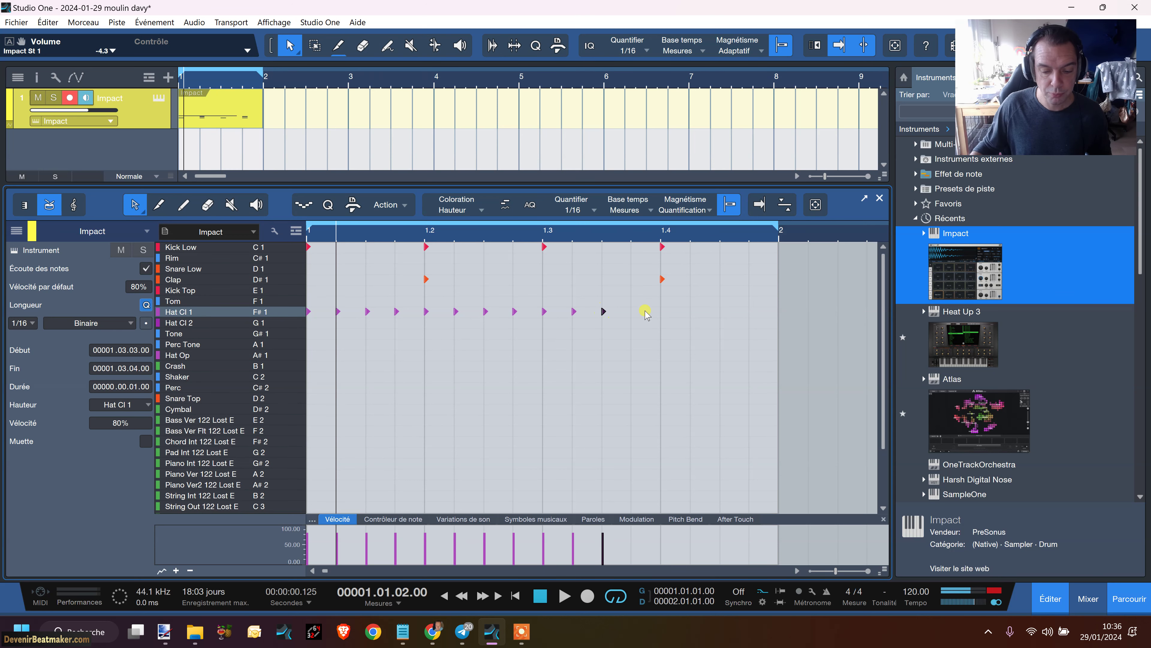
pyautogui.click(632, 313)
pyautogui.click(664, 314)
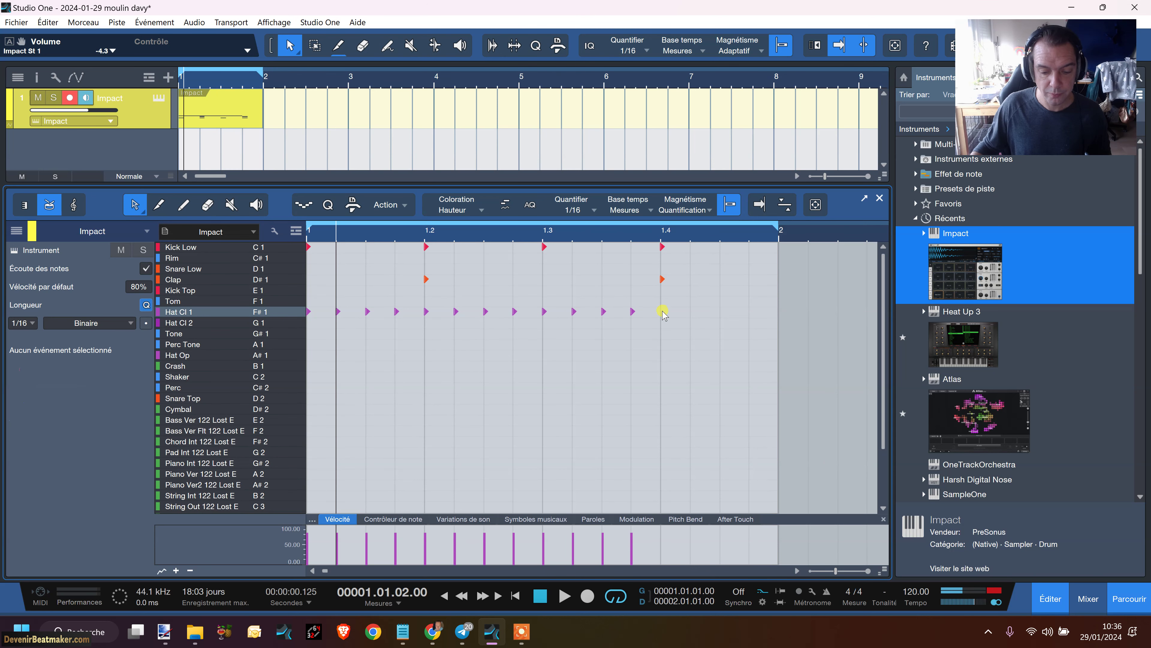
pyautogui.click(661, 311)
pyautogui.click(692, 312)
pyautogui.click(722, 311)
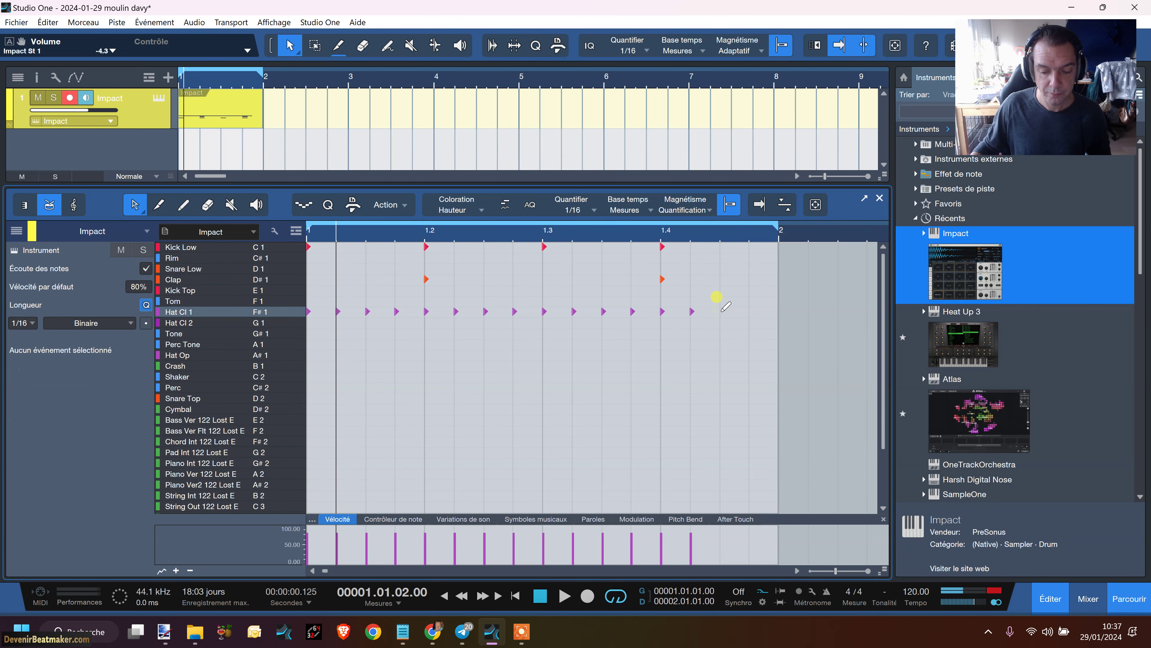
pyautogui.click(751, 312)
# - Play the looped kick, clap and hi-hat pattern from the start of the bar, then stop playback
pyautogui.click(541, 596)
pyautogui.press('space')
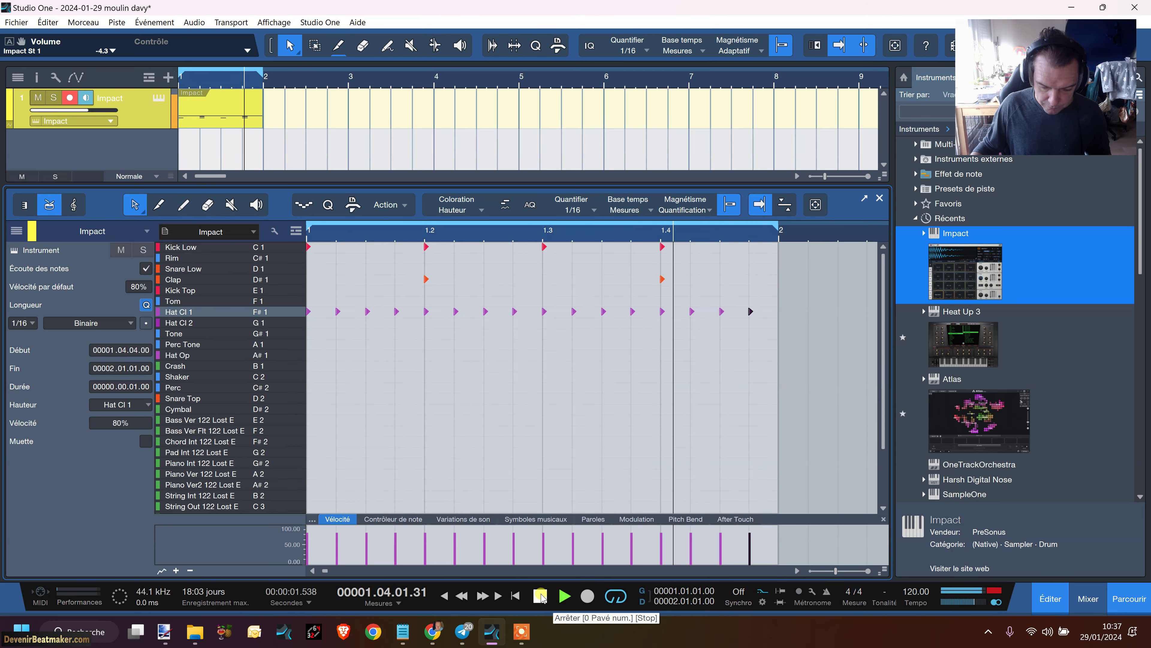
pyautogui.click(541, 595)
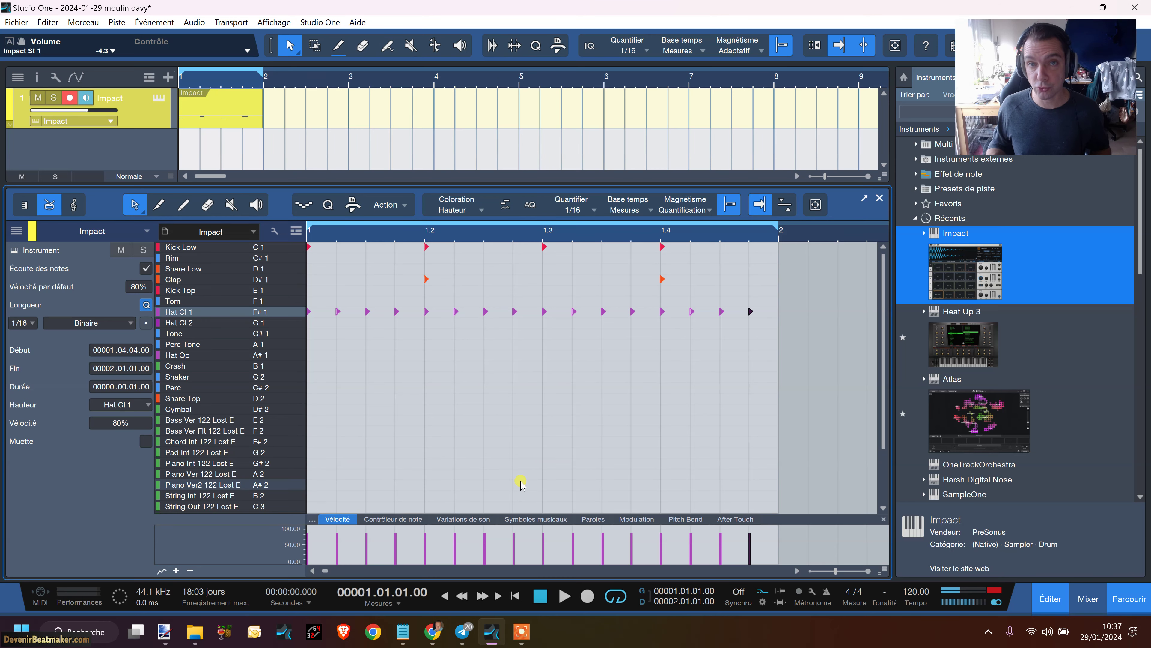